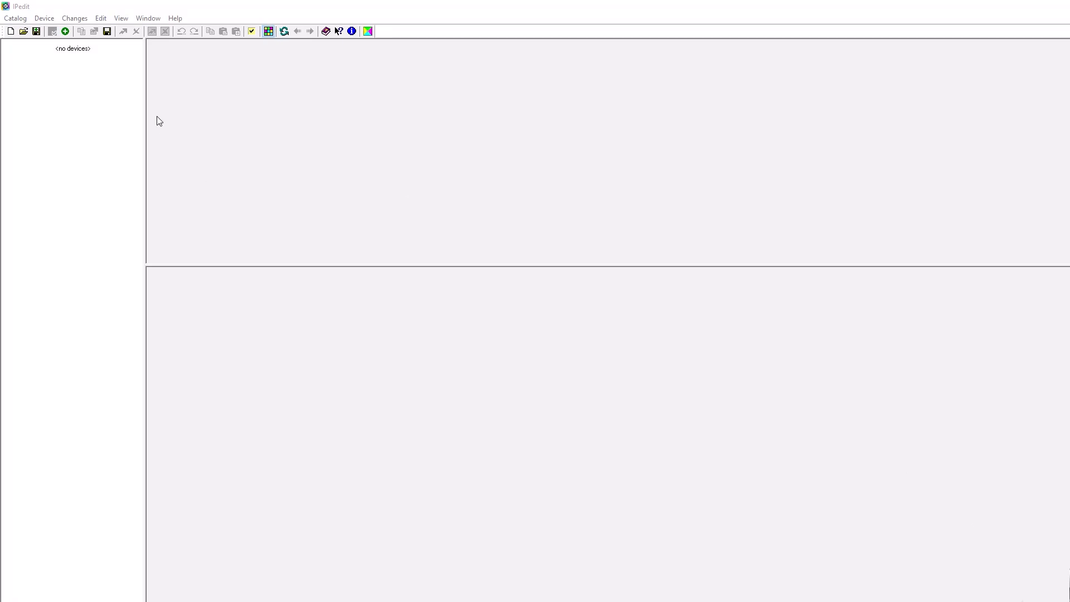
Set the network interface for device discovery to Intel(R) Ethernet Connection (22) I219-LM in the preferences
{"action": "left_click", "coordinate": [252, 34]}
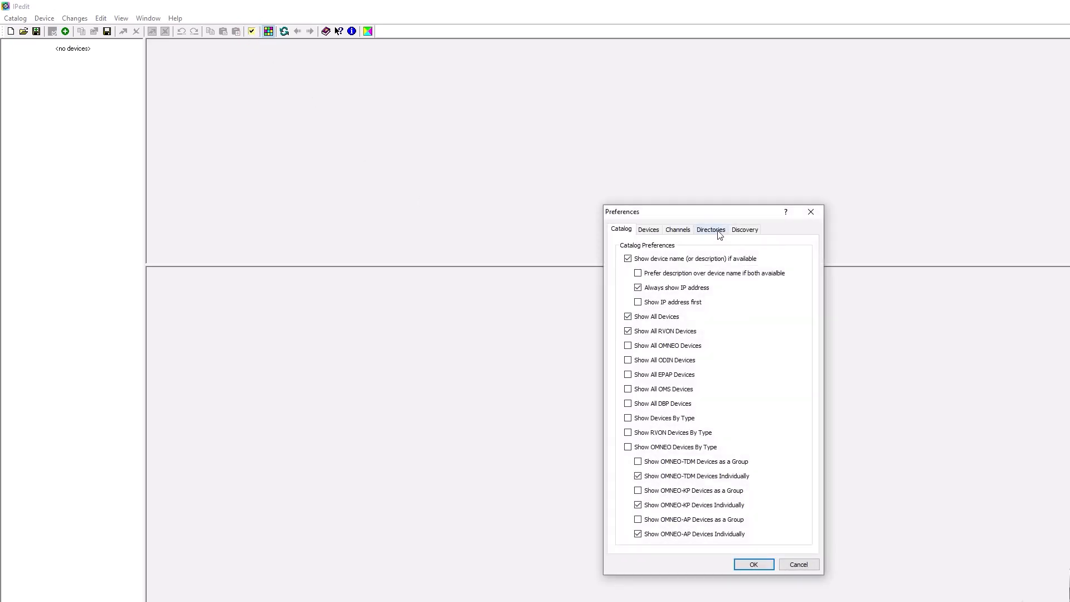
{"action": "left_click", "coordinate": [746, 230]}
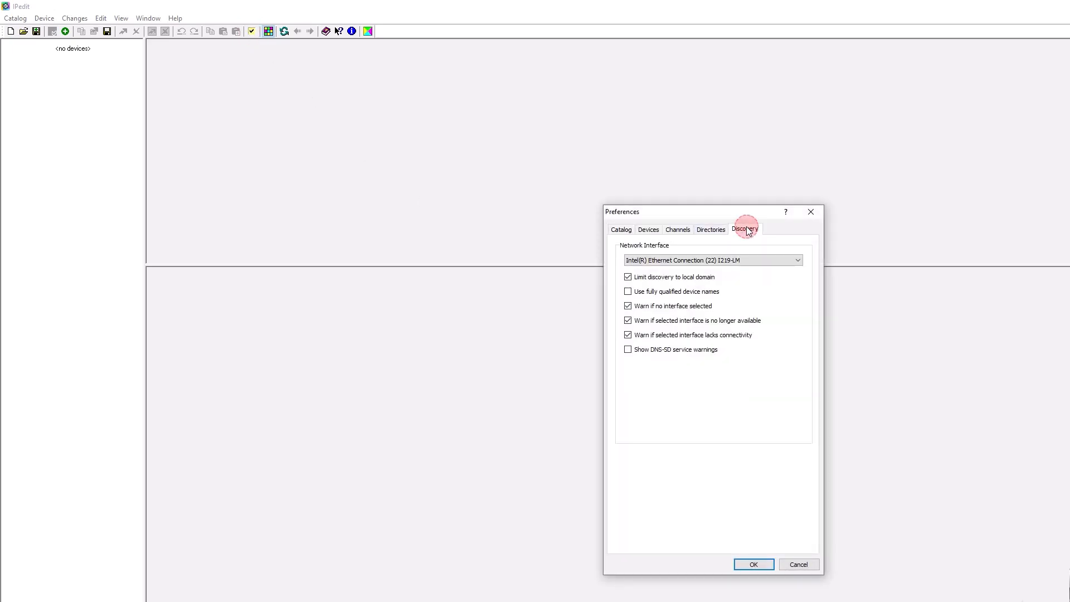
{"action": "left_click", "coordinate": [744, 260]}
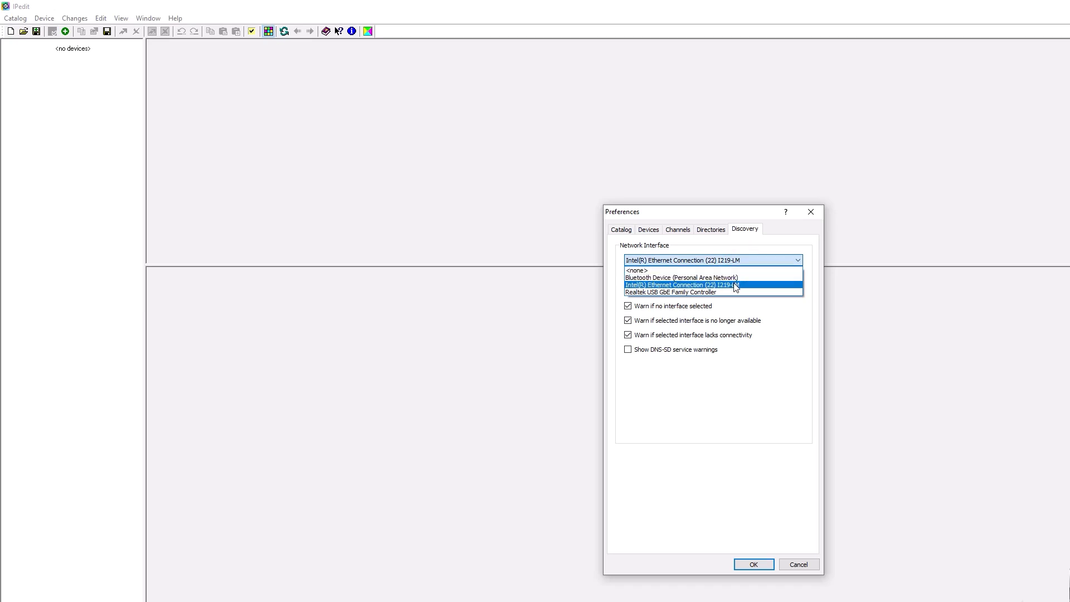
{"action": "left_click", "coordinate": [734, 284]}
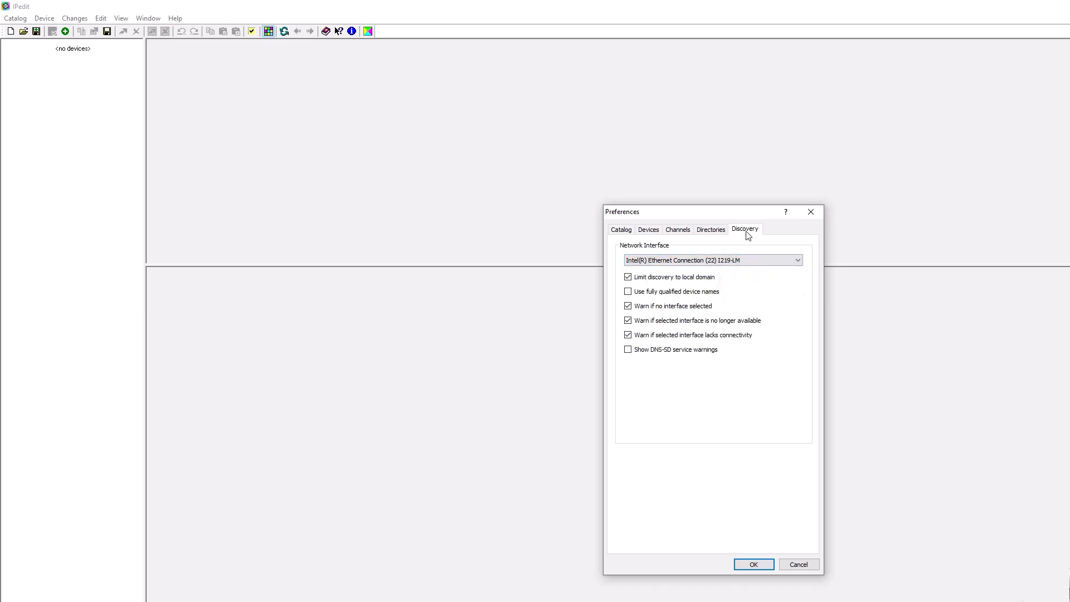
Turn off hiding of the SNMP configuration in the device preferences and apply the preferences
{"action": "left_click", "coordinate": [649, 231]}
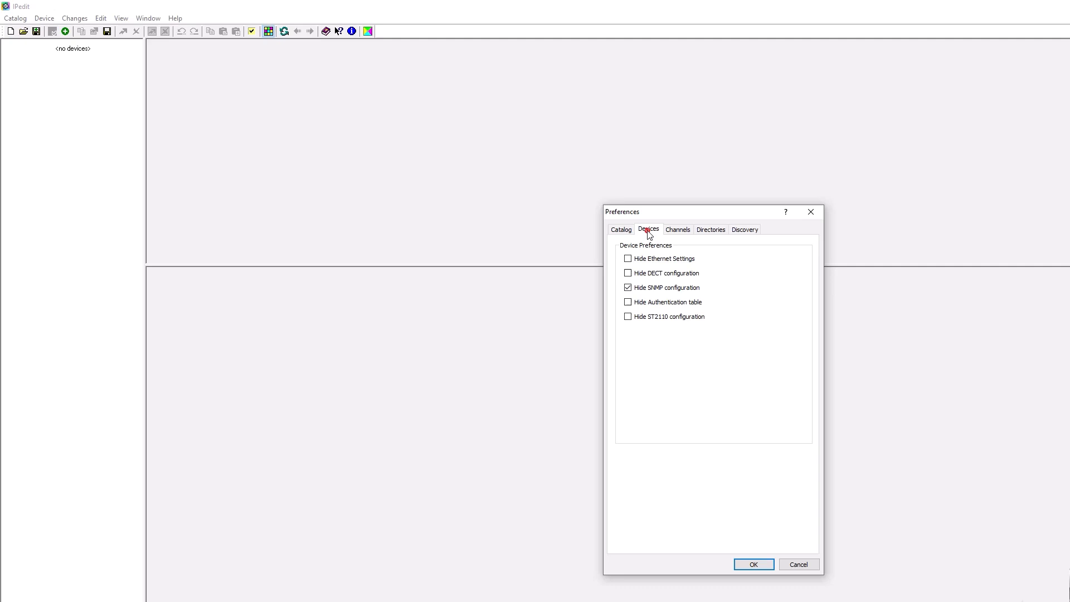
{"action": "left_click", "coordinate": [627, 288]}
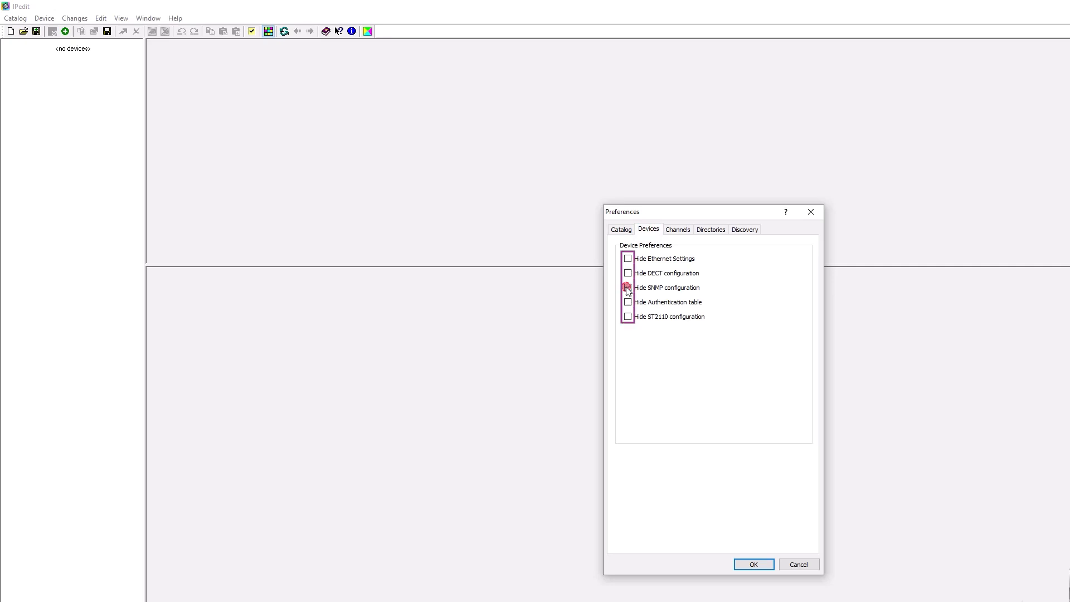
{"action": "left_click", "coordinate": [751, 565]}
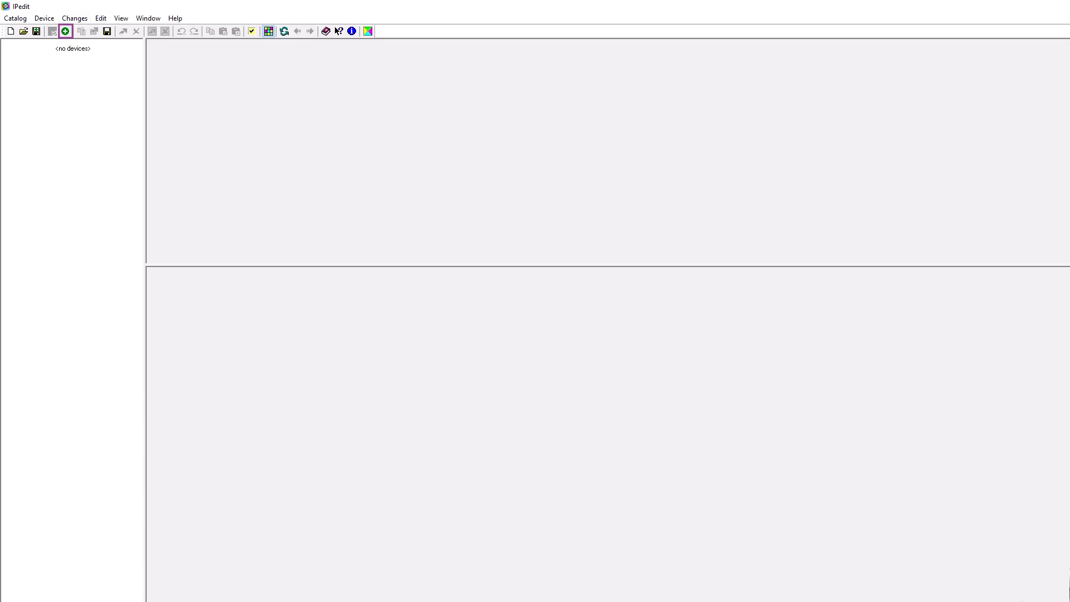
Add the discovered ODIN device 11 [10.0.0.11] to the catalog and open its configuration
{"action": "left_click", "coordinate": [66, 31]}
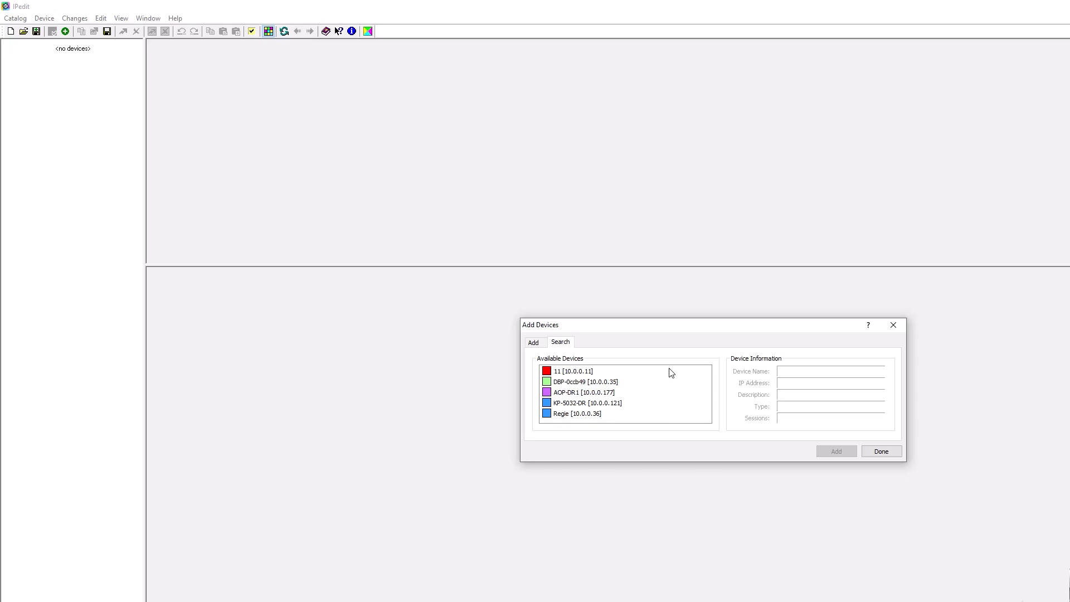
{"action": "left_click", "coordinate": [574, 373]}
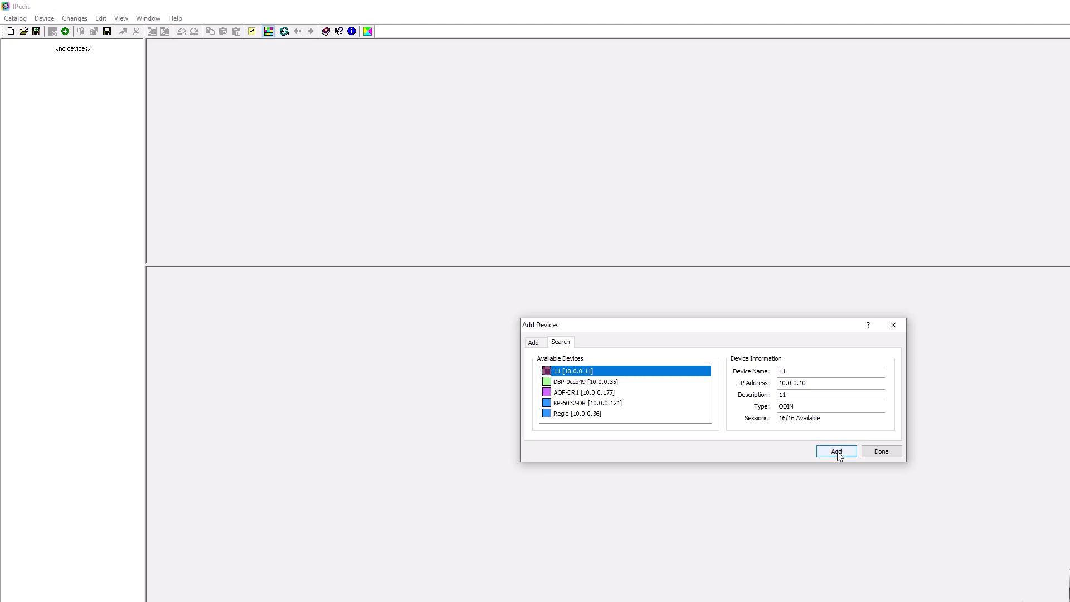
{"action": "left_click", "coordinate": [836, 451]}
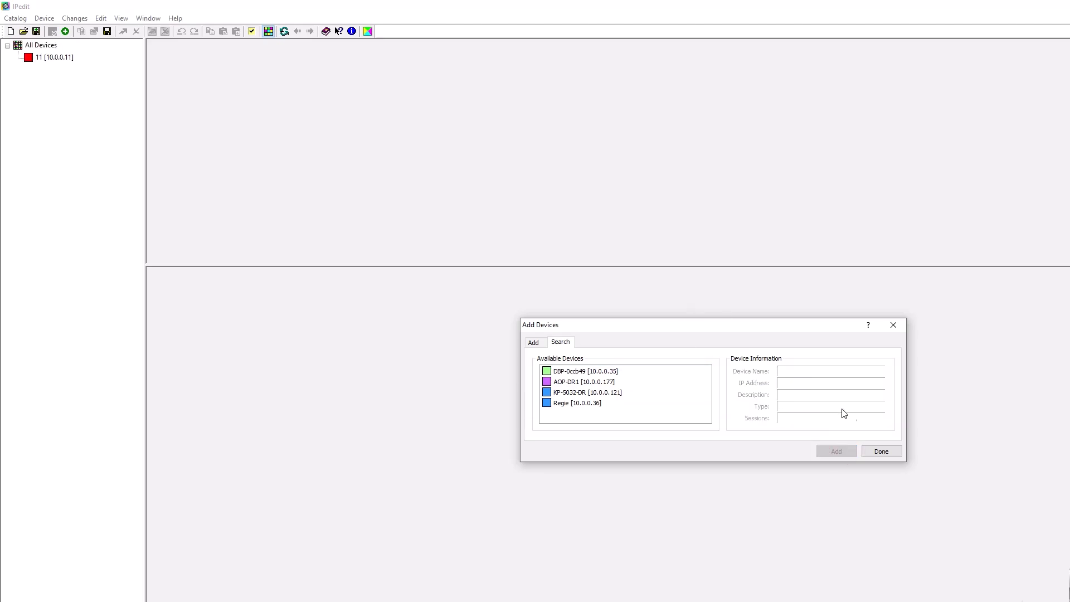
{"action": "left_click", "coordinate": [882, 451]}
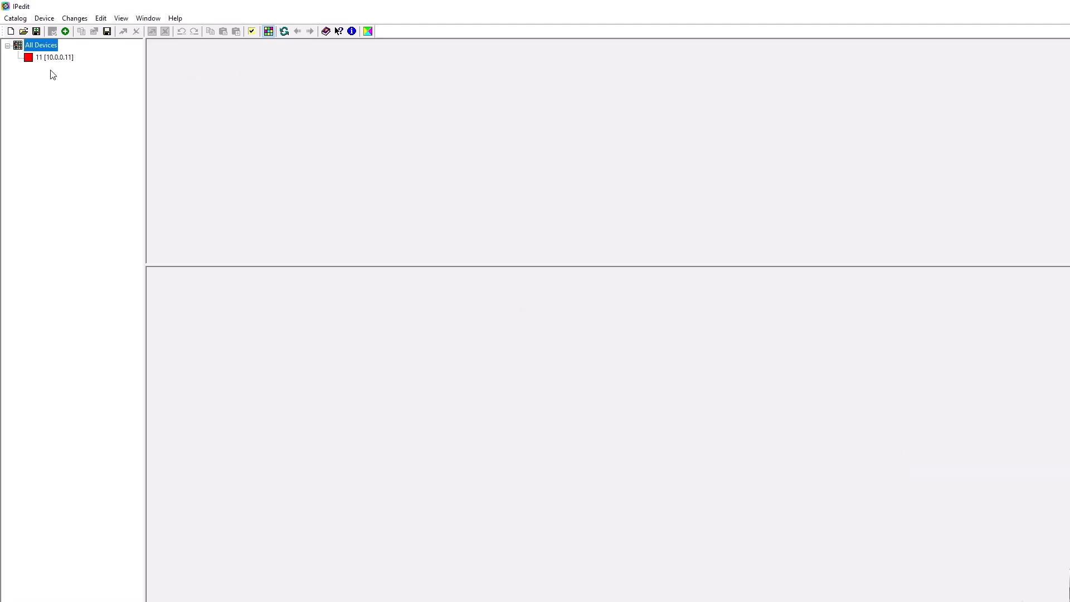
{"action": "left_click", "coordinate": [40, 58]}
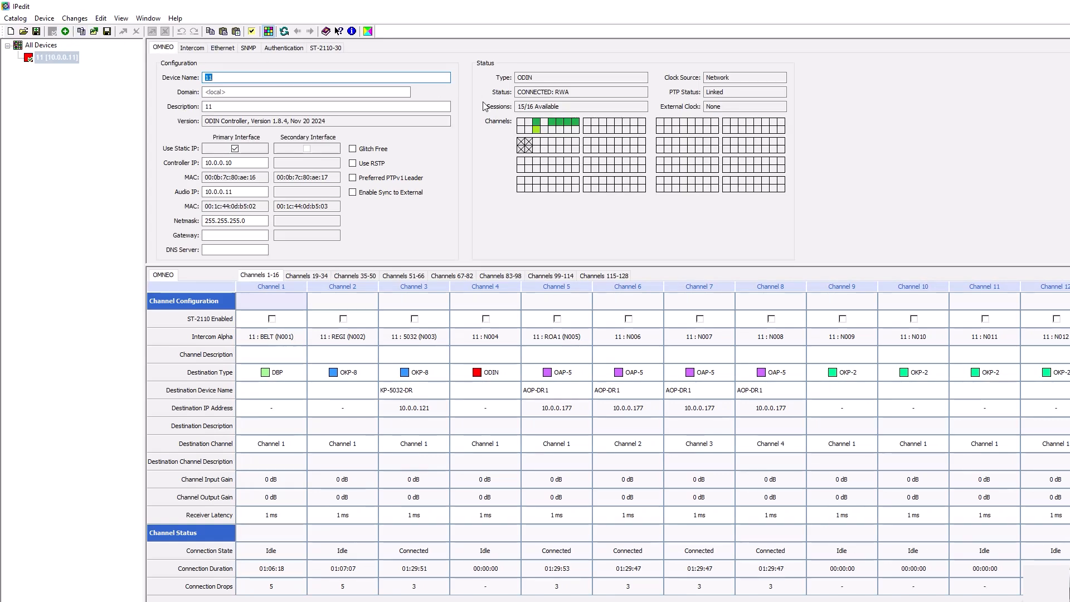
Add the discovered keypanel Regie [10.0.0.36] to the catalog
{"action": "left_click", "coordinate": [65, 31]}
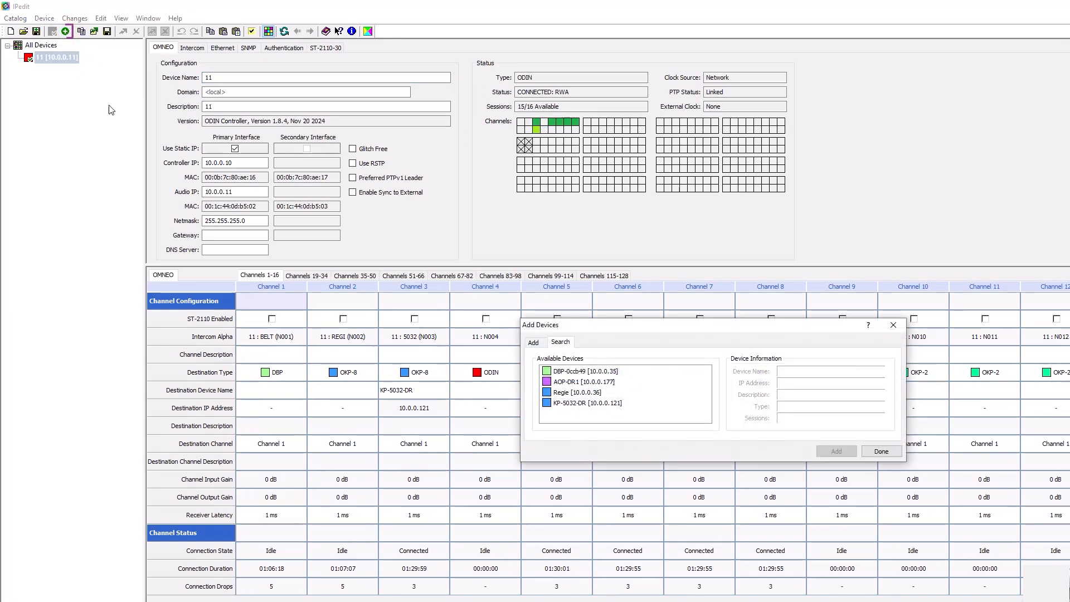
{"action": "left_click", "coordinate": [591, 394]}
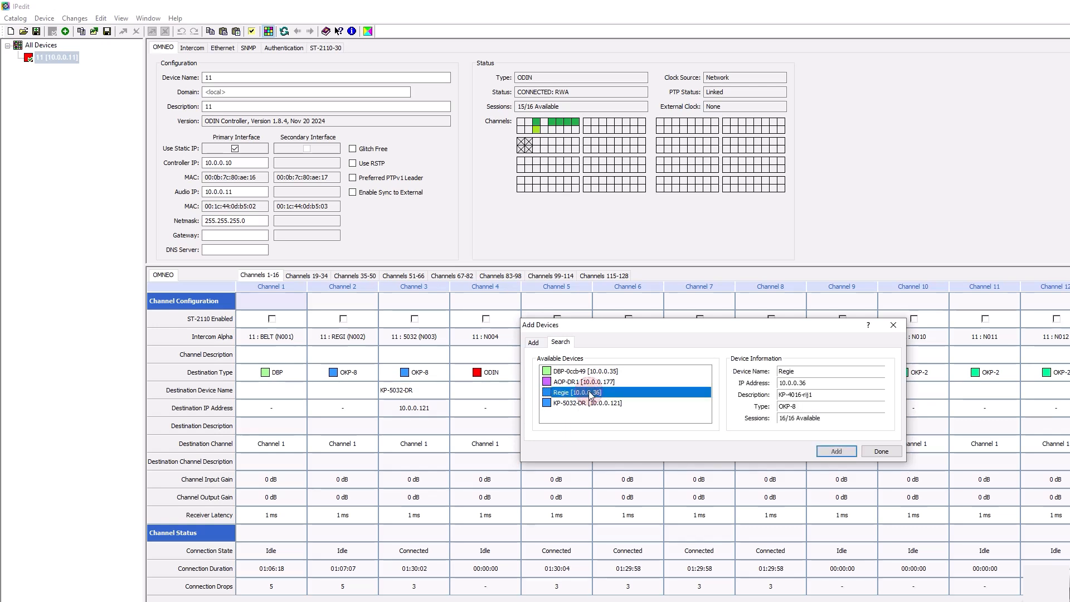
{"action": "left_click", "coordinate": [827, 451]}
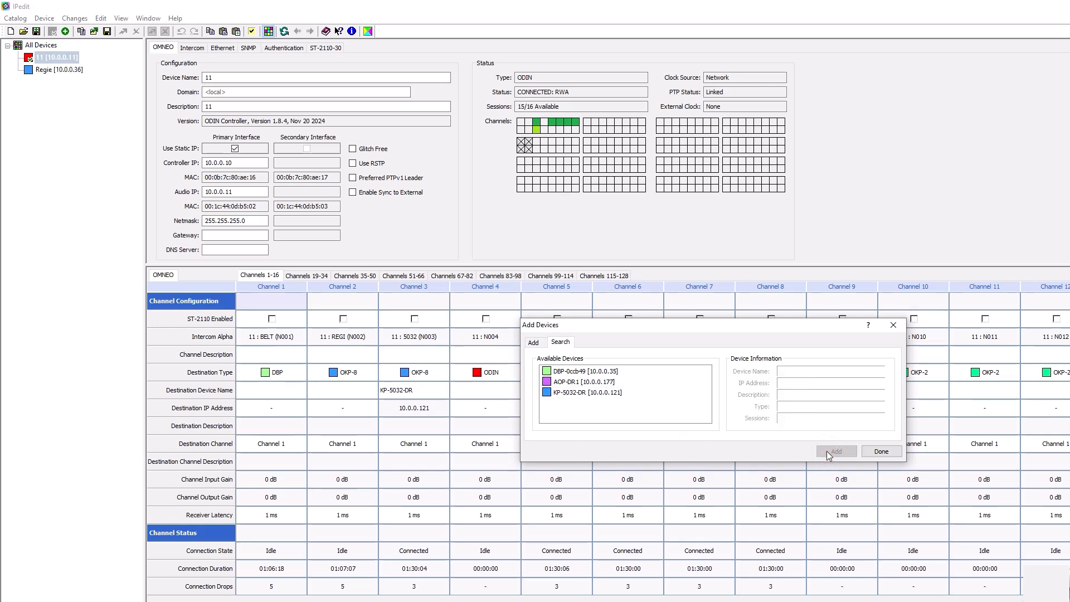
{"action": "left_click", "coordinate": [881, 450]}
Create the user admin with a password and Read, Write and Admin rights on Regie, and send the authentication table to the device
{"action": "left_click", "coordinate": [62, 70]}
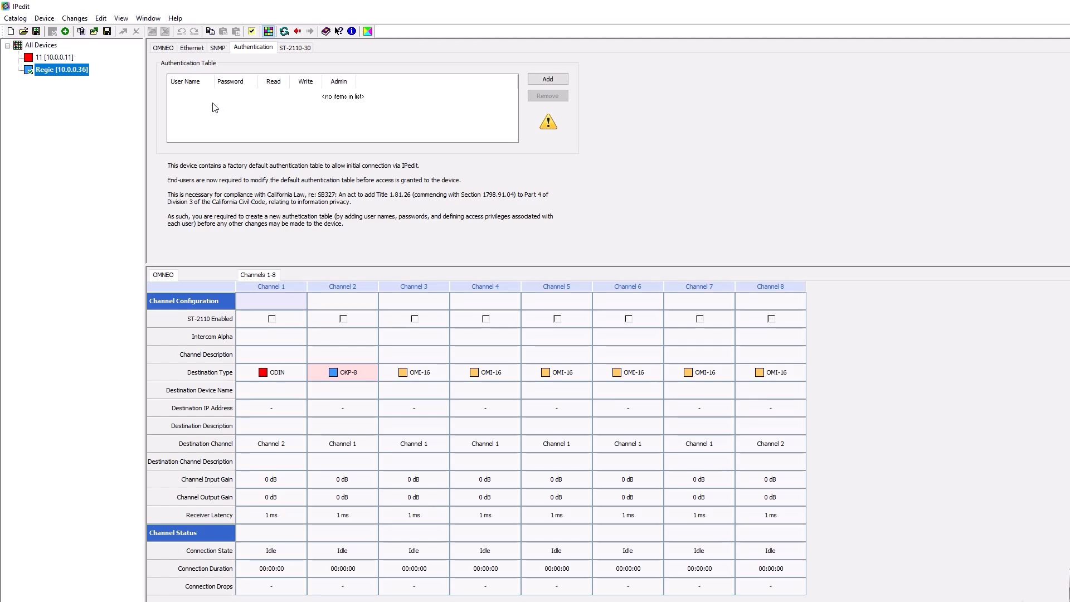
{"action": "left_click", "coordinate": [549, 81]}
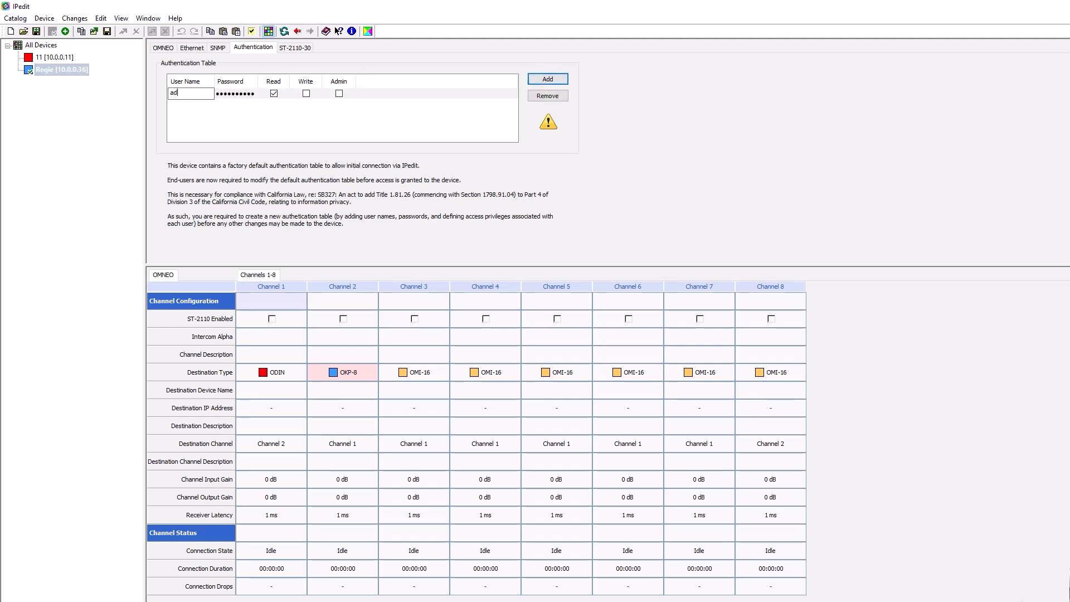
{"action": "double_click", "coordinate": [242, 94]}
{"action": "type", "text": "••••••••"}
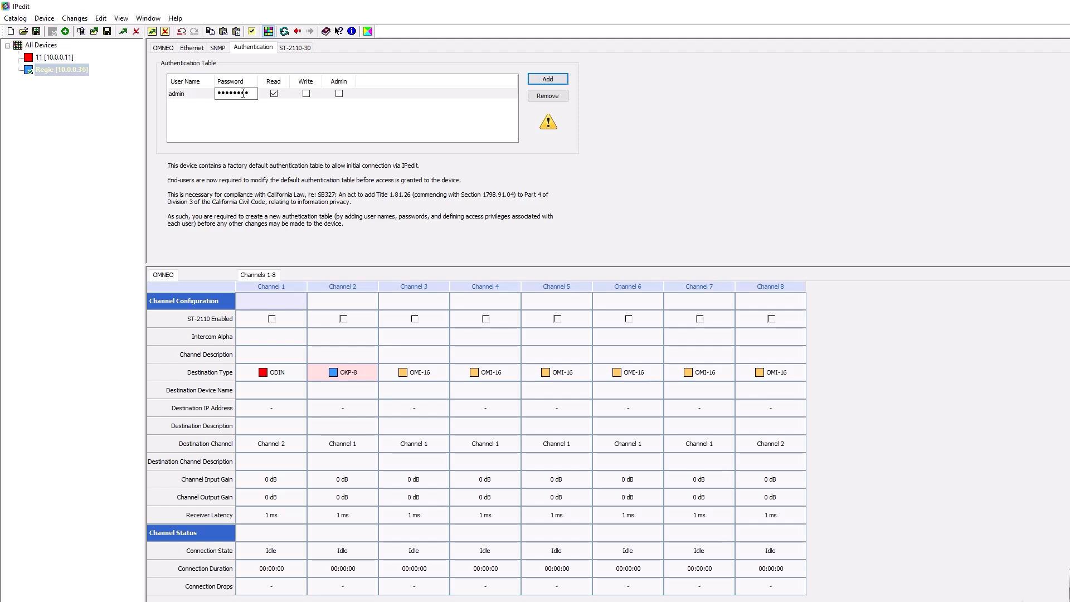
{"action": "left_click", "coordinate": [338, 93]}
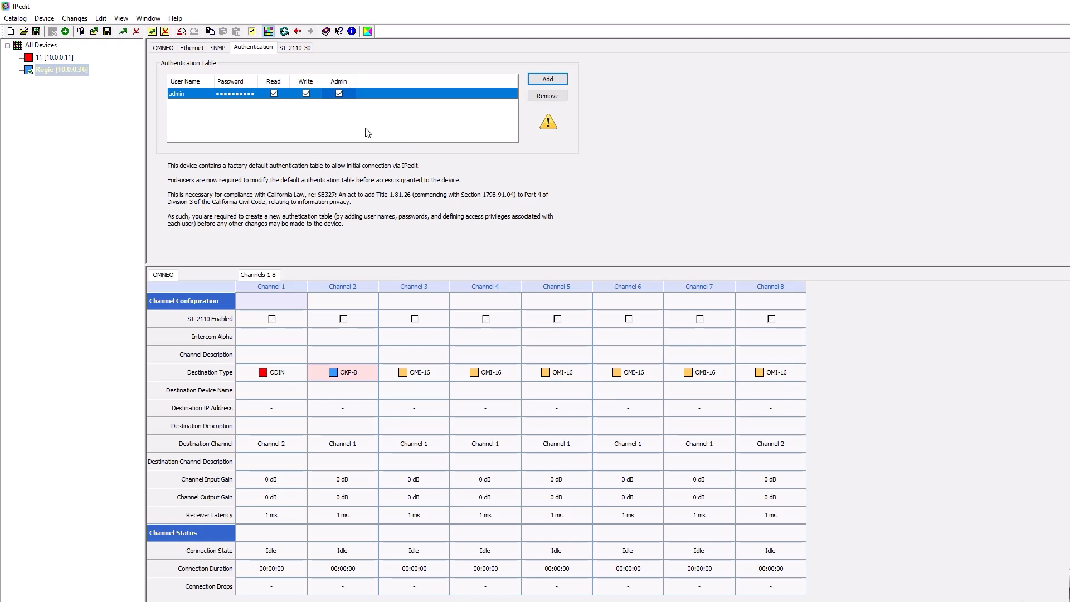
{"action": "left_click", "coordinate": [558, 77]}
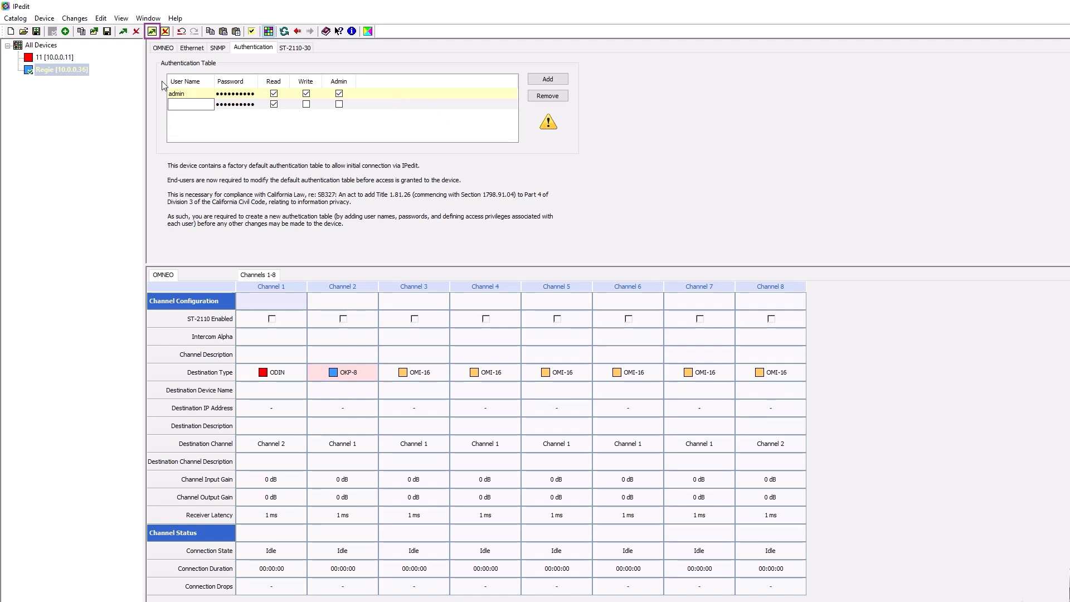
{"action": "left_click", "coordinate": [152, 31]}
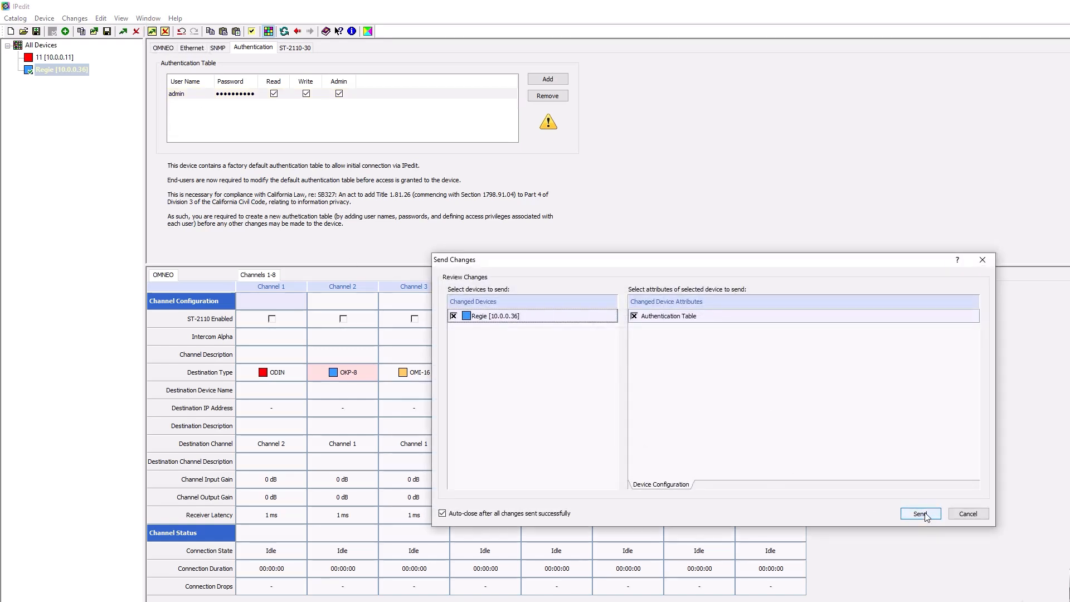
{"action": "left_click", "coordinate": [924, 513]}
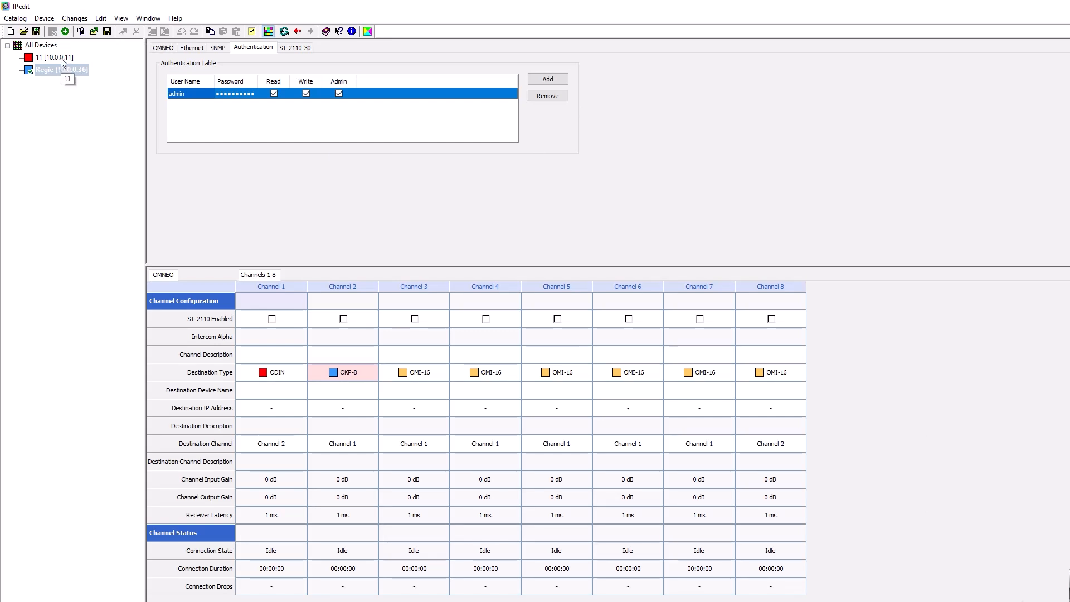
Rename the Regie device as Regie-4016 in its OMNEO configuration and send the change to the device
{"action": "left_click", "coordinate": [60, 70]}
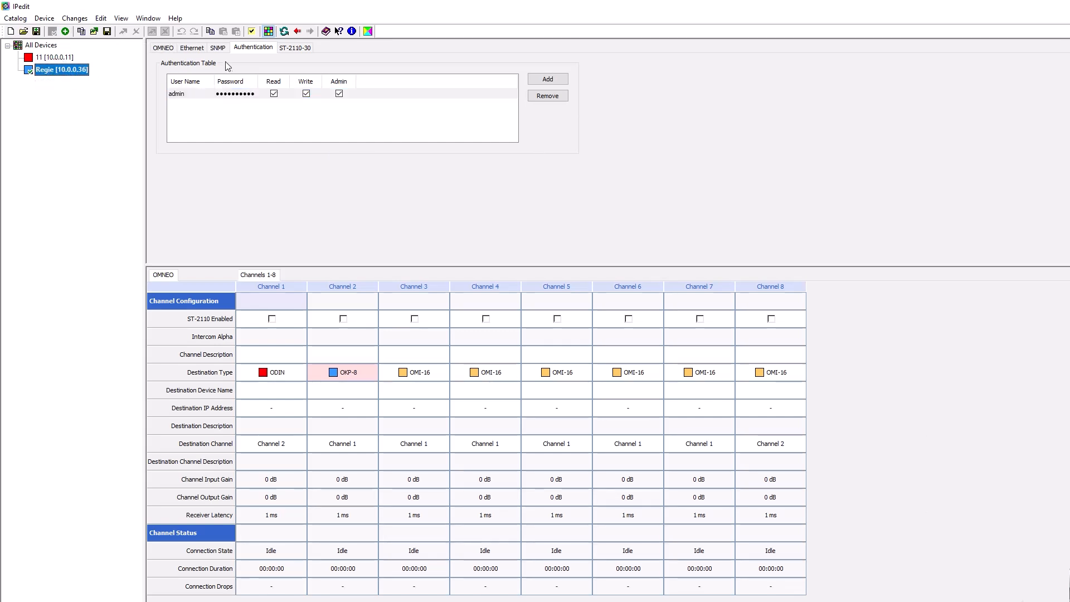
{"action": "left_click", "coordinate": [163, 48]}
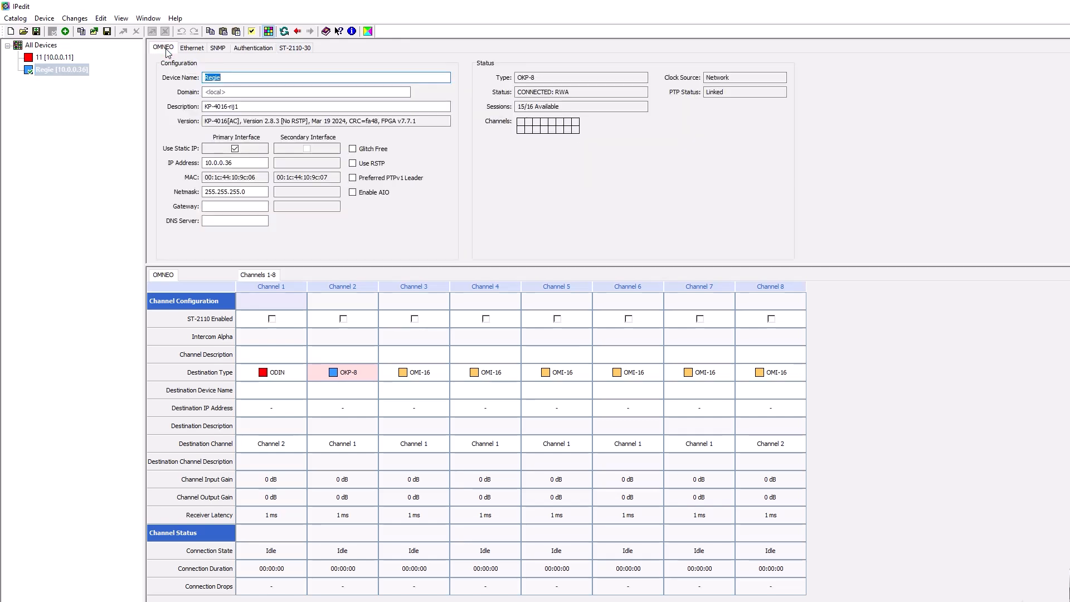
{"action": "left_click", "coordinate": [241, 77]}
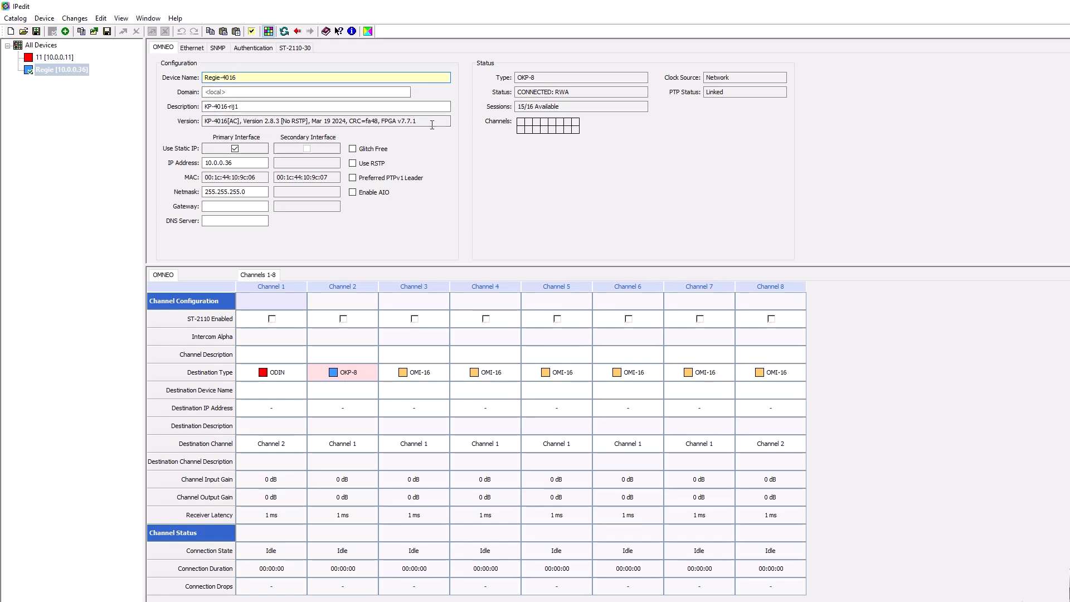
{"action": "left_click", "coordinate": [240, 164]}
{"action": "left_click", "coordinate": [232, 192]}
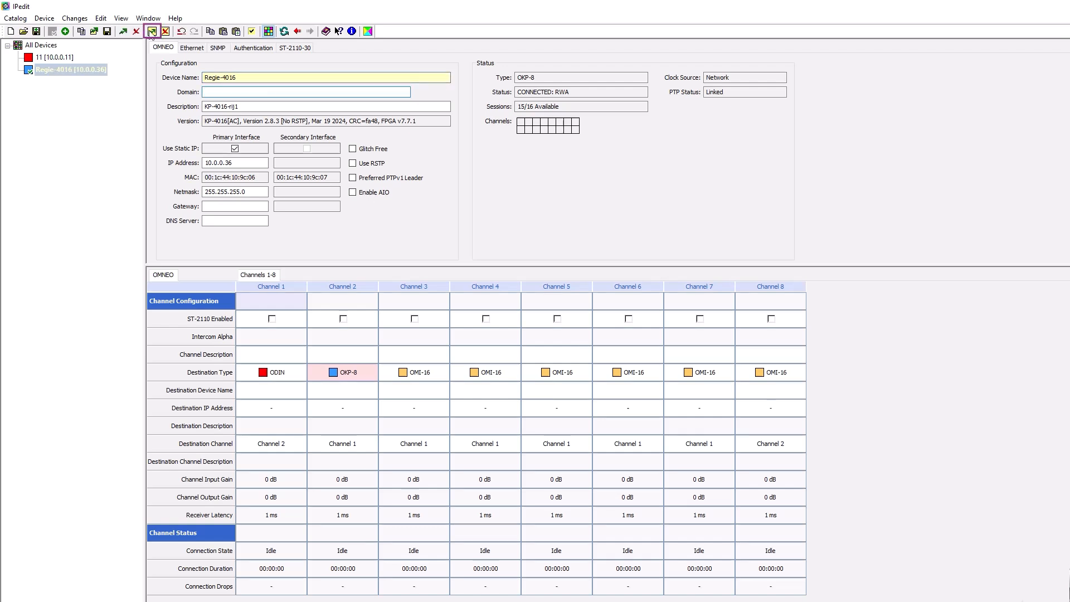
{"action": "left_click", "coordinate": [152, 32]}
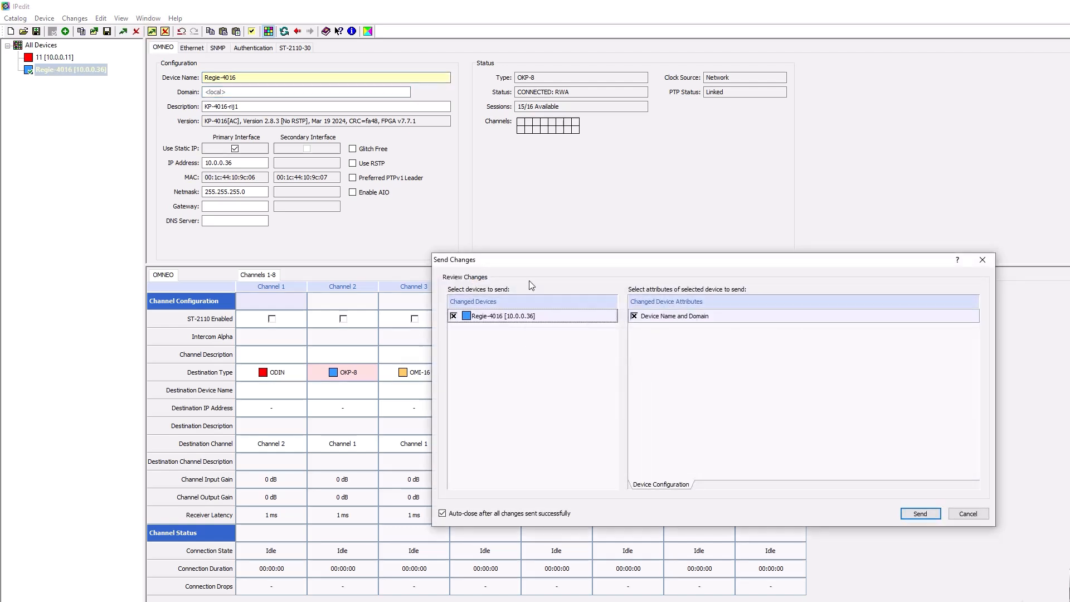
{"action": "left_click", "coordinate": [920, 514]}
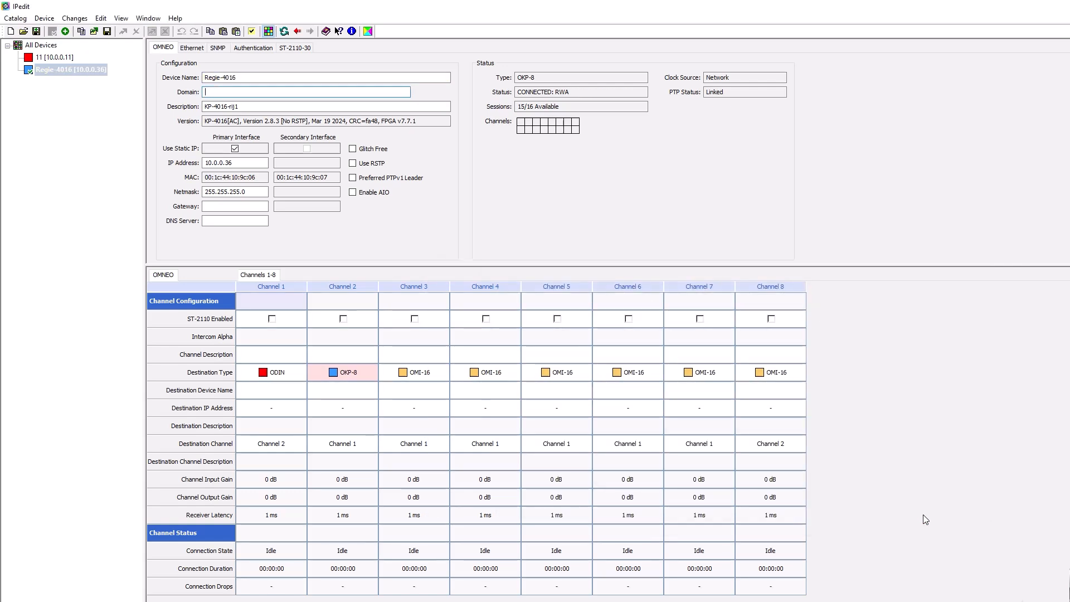
Assign the discovered ODIN device 11 [10.0.0.11] as the destination device for Channel 1 of Regie-4016
{"action": "left_click", "coordinate": [49, 72]}
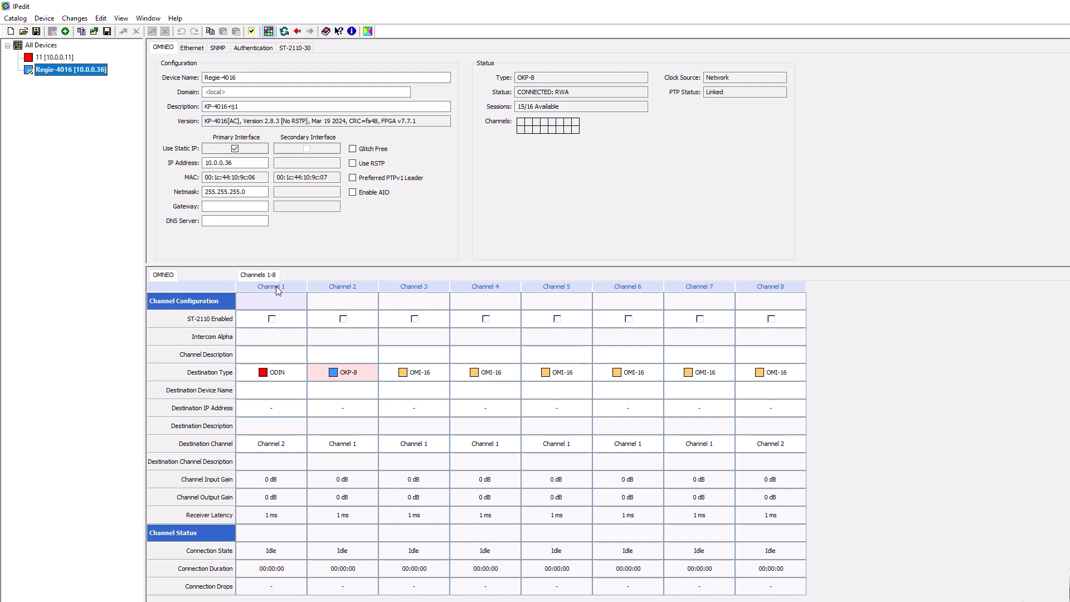
{"action": "left_click", "coordinate": [274, 390]}
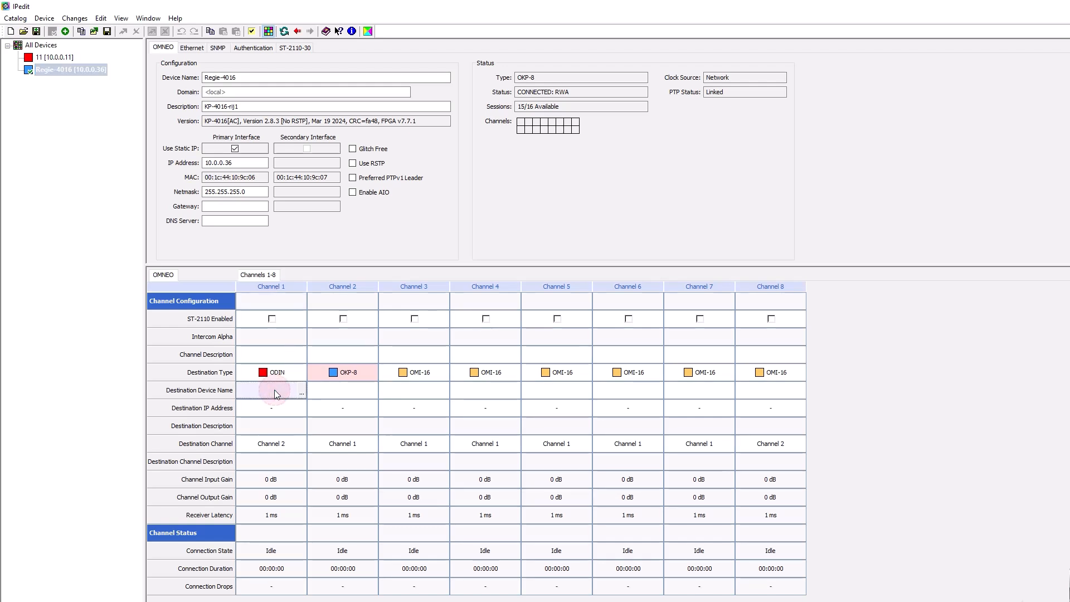
{"action": "left_click", "coordinate": [302, 386]}
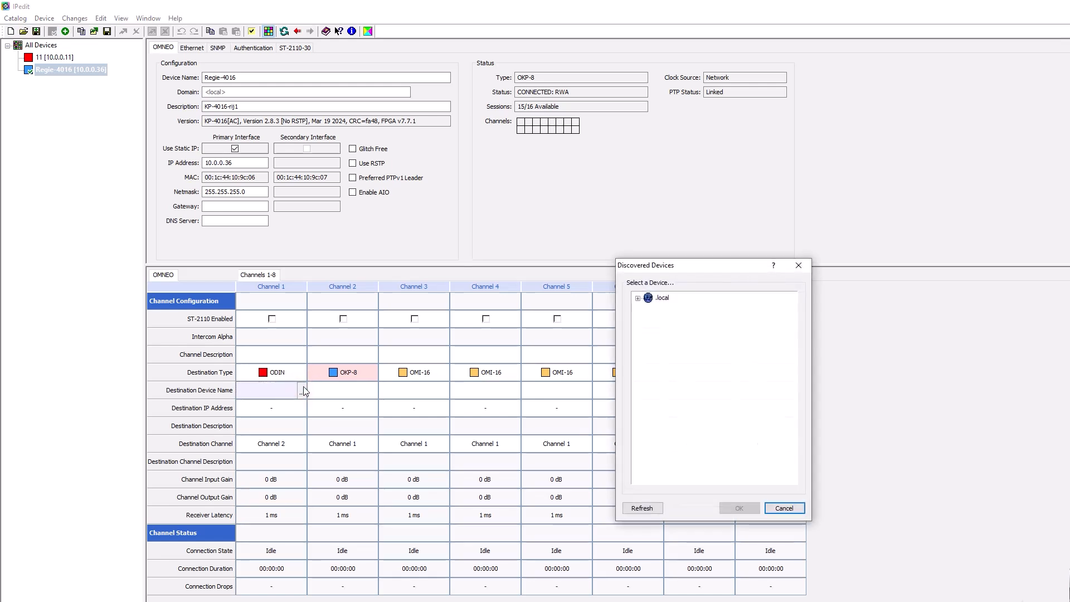
{"action": "left_click", "coordinate": [638, 299]}
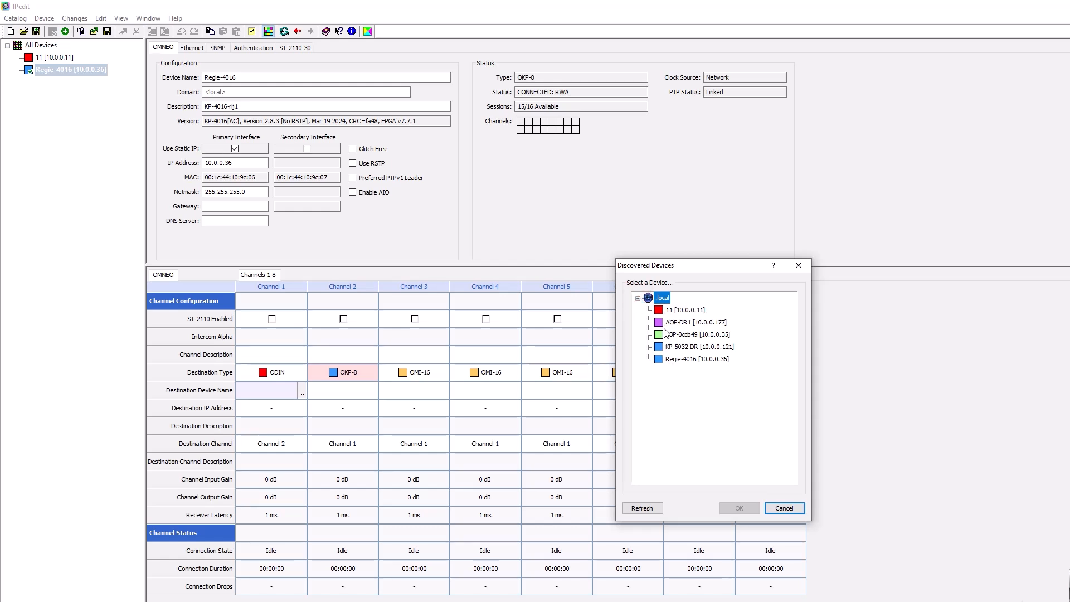
{"action": "left_click", "coordinate": [681, 310]}
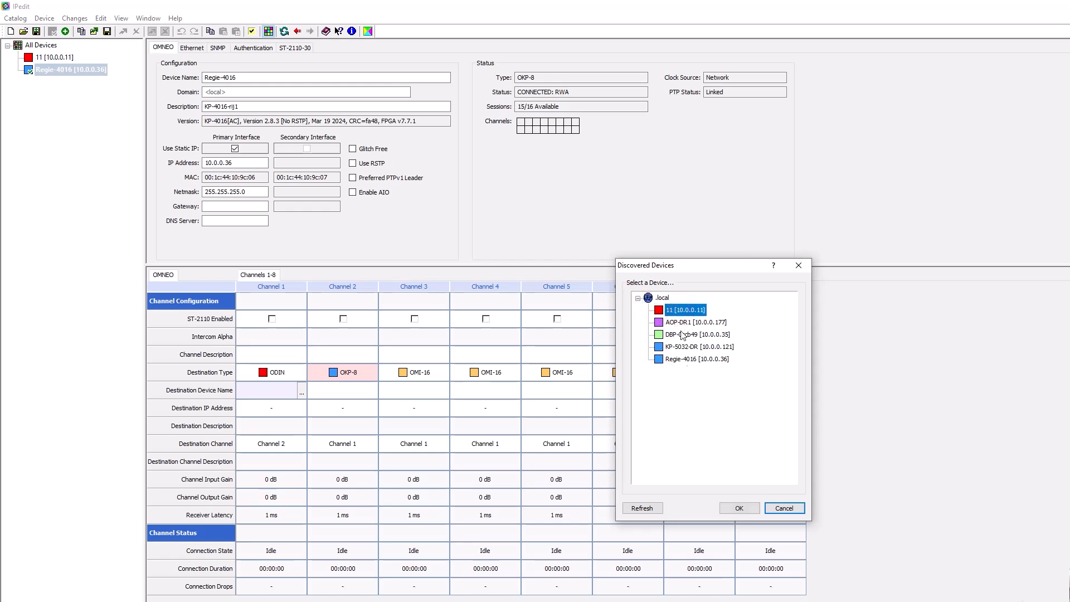
{"action": "left_click", "coordinate": [740, 508]}
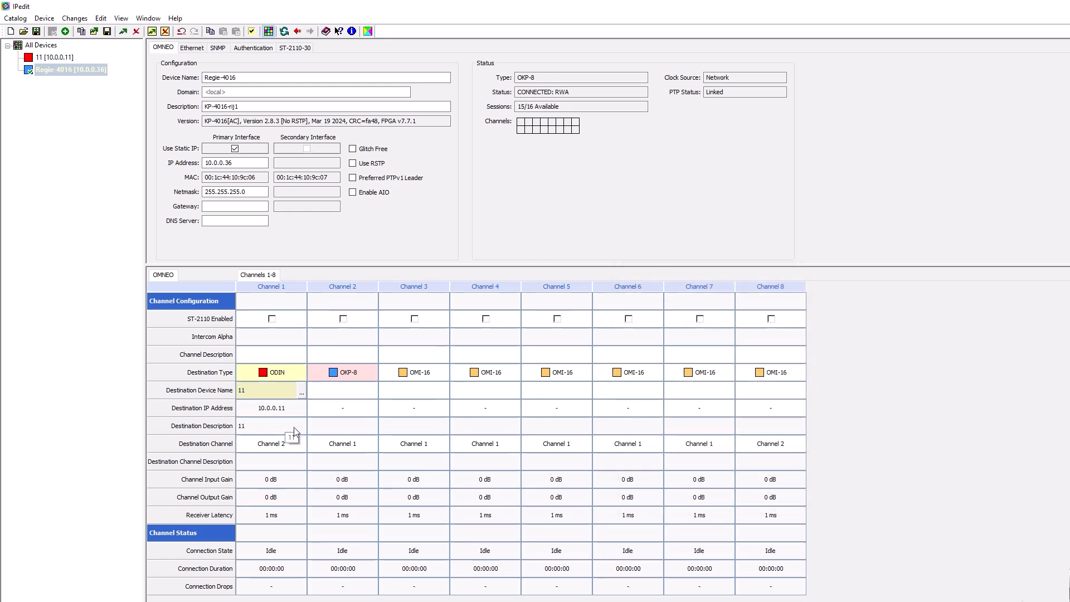
Set the destination channel of Regie-4016's Channel 1 to Channel 1 and send the changes to the device
{"action": "left_click", "coordinate": [262, 446]}
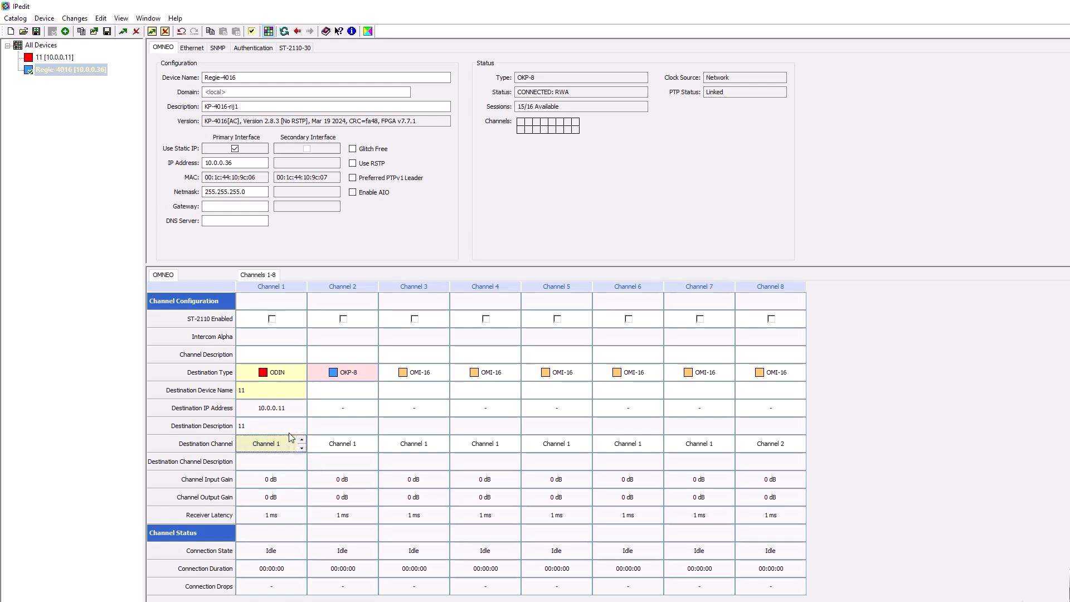
{"action": "left_click", "coordinate": [152, 32]}
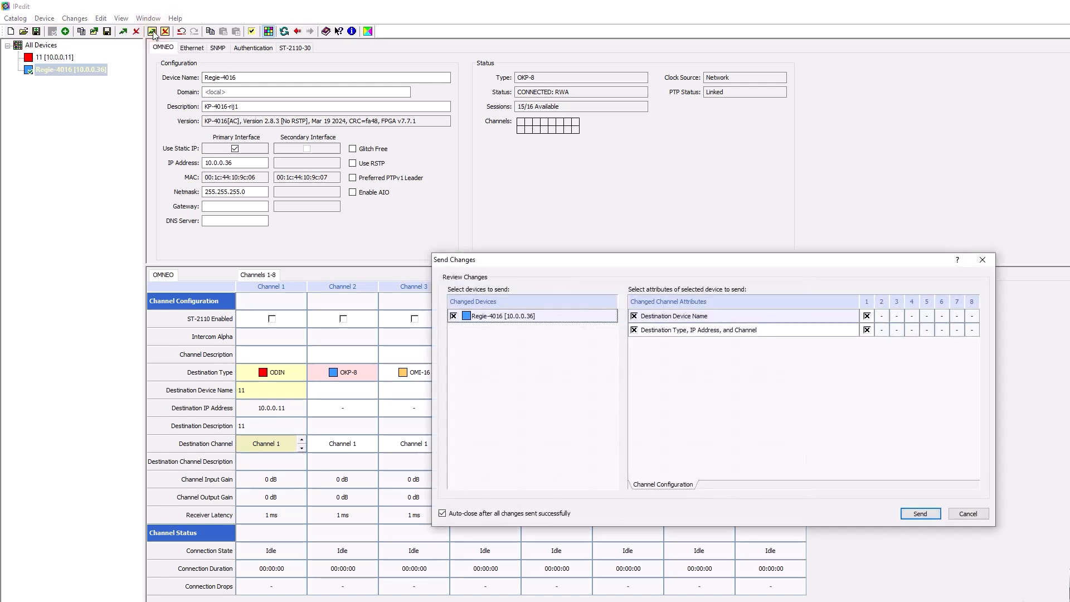
{"action": "left_click", "coordinate": [920, 513]}
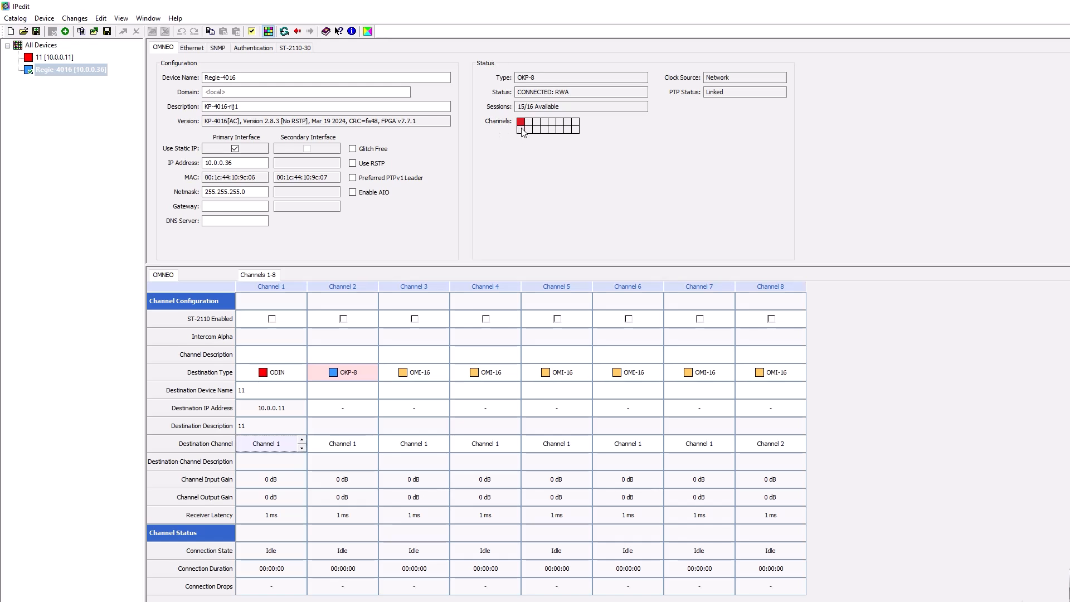
{"action": "mouse_move", "coordinate": [521, 126]}
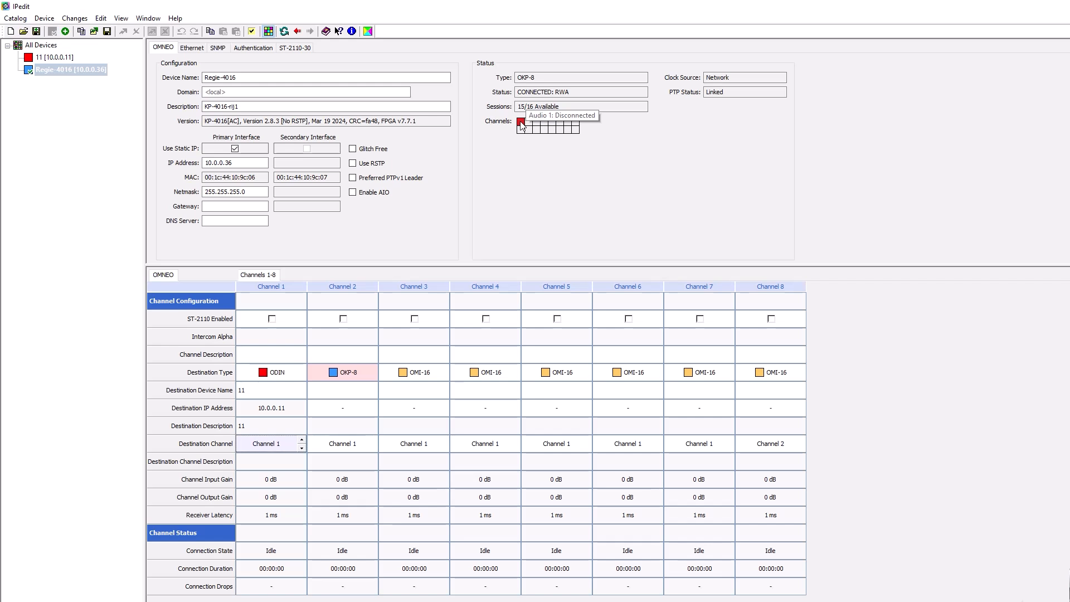
Assign Regie-4016 [10.0.0.36] as the destination device for Channel 1 of ODIN device 11, send the changes, and check the channel's connection status
{"action": "left_click", "coordinate": [58, 58]}
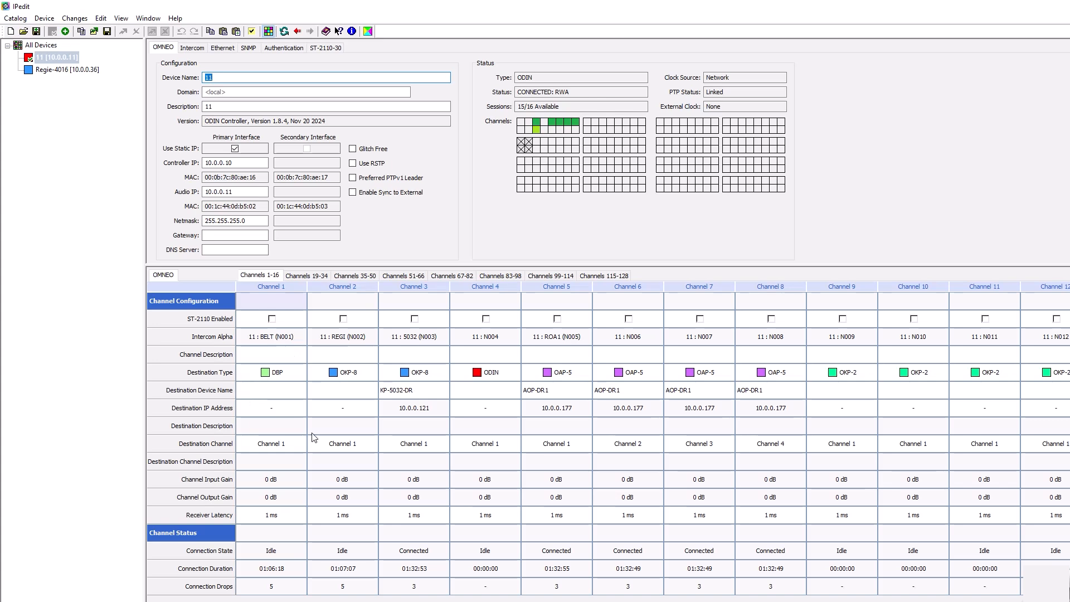
{"action": "left_click", "coordinate": [268, 391]}
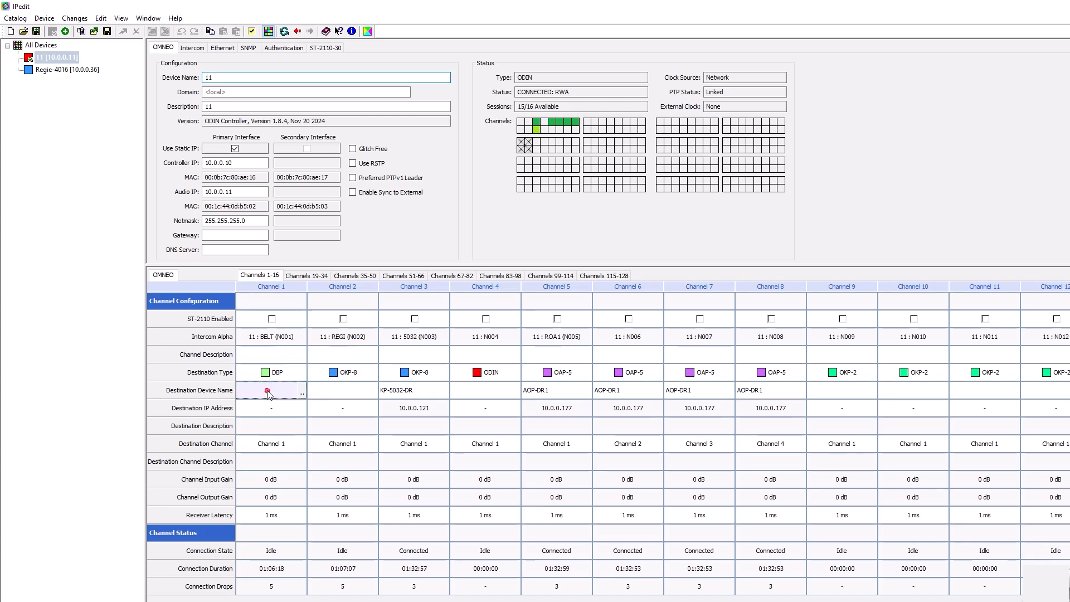
{"action": "left_click", "coordinate": [301, 393]}
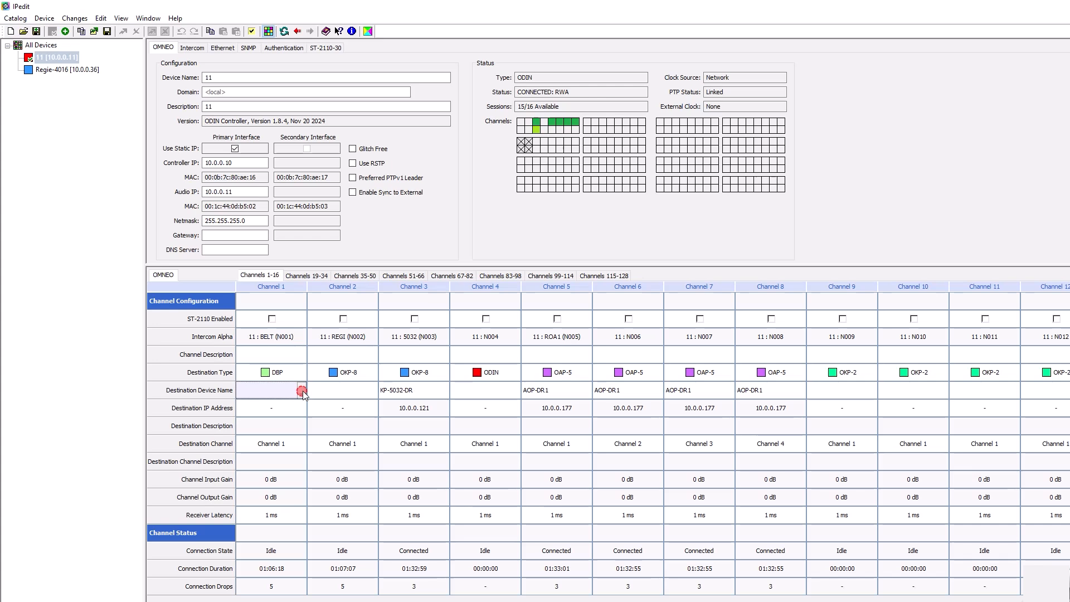
{"action": "left_click", "coordinate": [688, 360]}
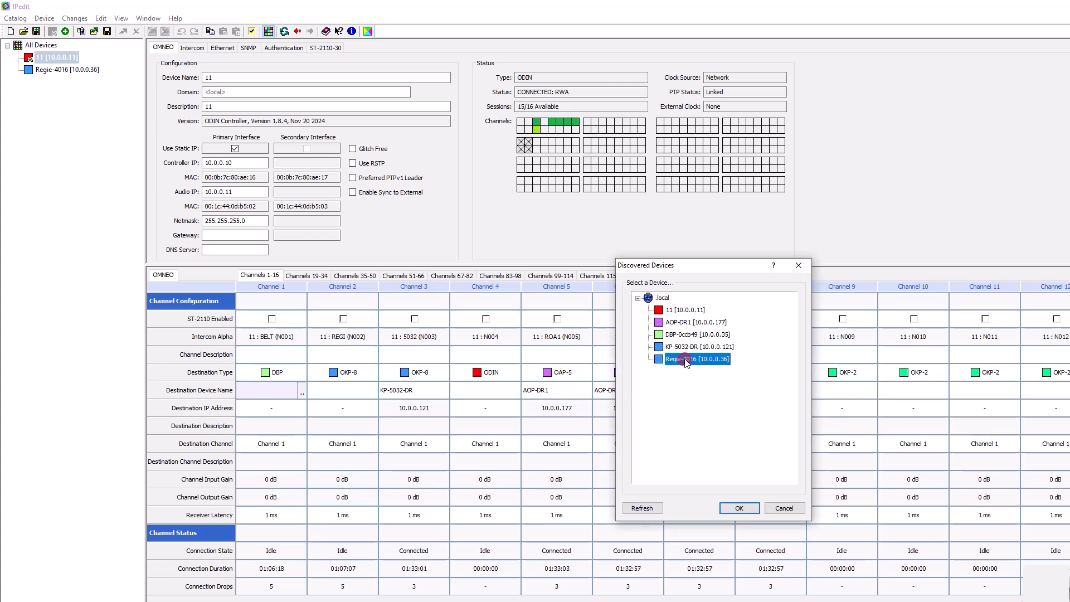
{"action": "left_click", "coordinate": [738, 508]}
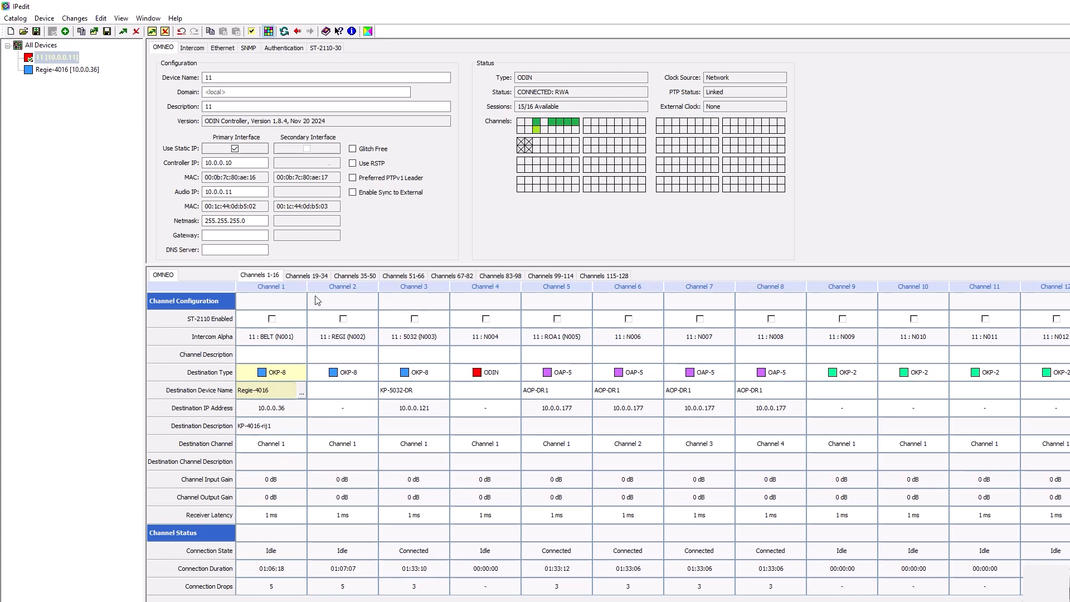
{"action": "left_click", "coordinate": [152, 31]}
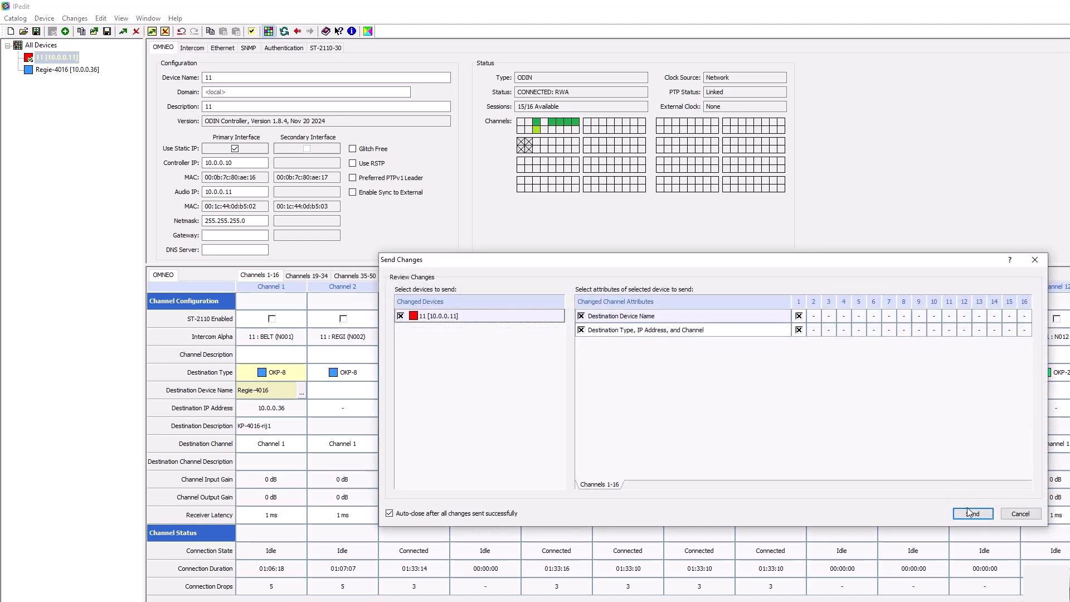
{"action": "left_click", "coordinate": [970, 513]}
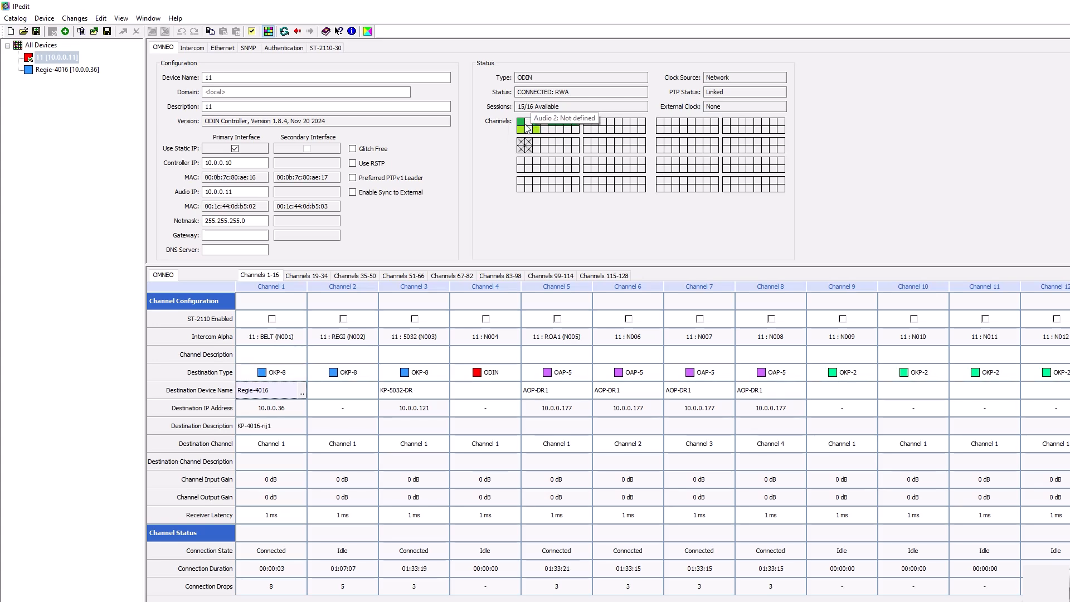
{"action": "mouse_move", "coordinate": [522, 123]}
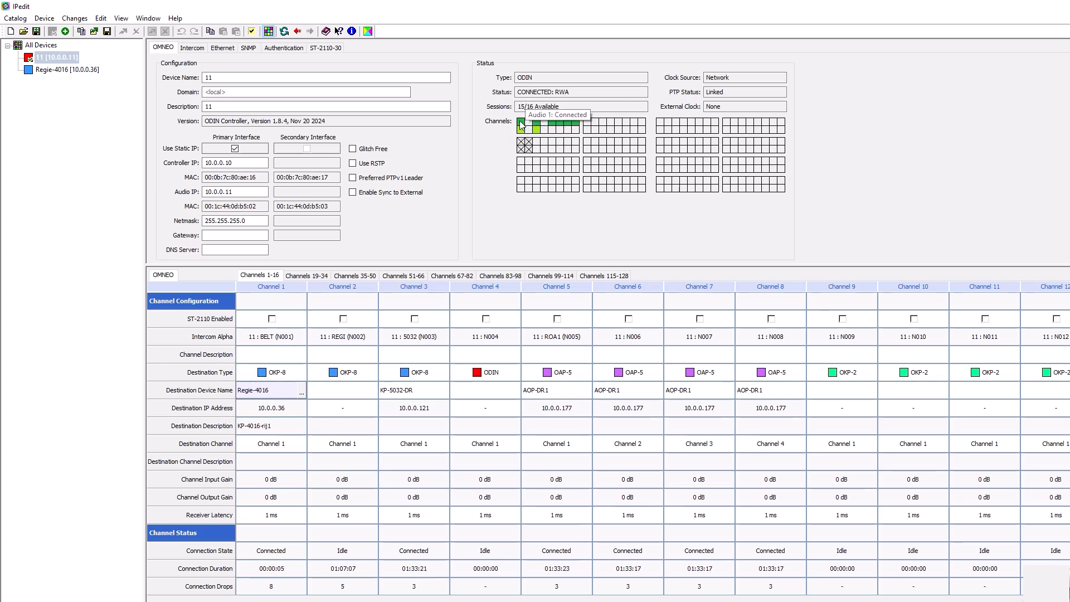